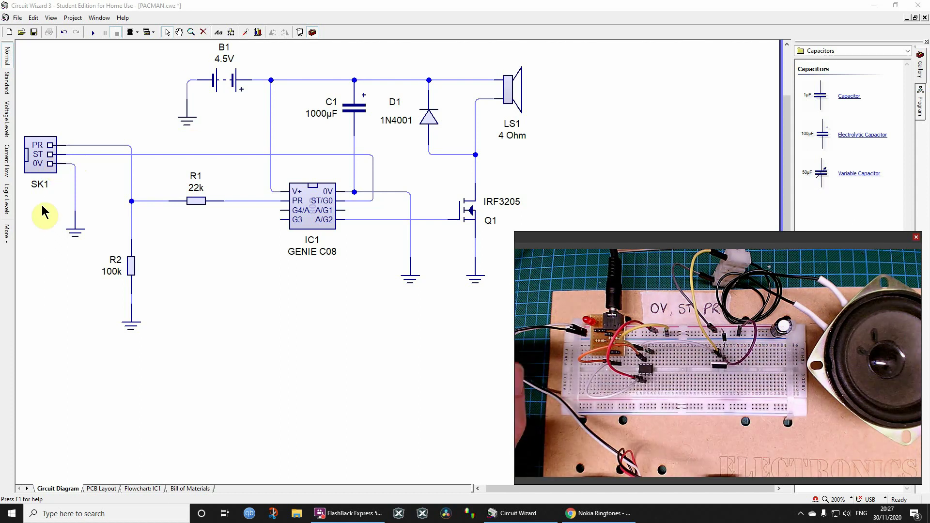
- Delete the programming socket circuit, restore it with undo, and add a ground to its 0V wire
{"action": "scroll", "coordinate": [114, 194], "scroll_direction": "left", "scroll_amount": 1}
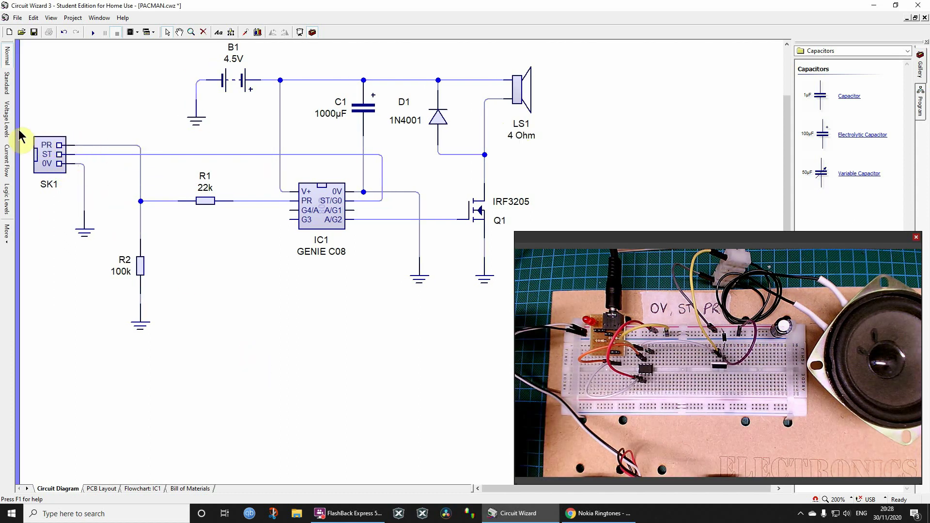
{"action": "left_click_drag", "start_coordinate": [25, 135], "coordinate": [254, 349]}
{"action": "key", "text": "Delete"}
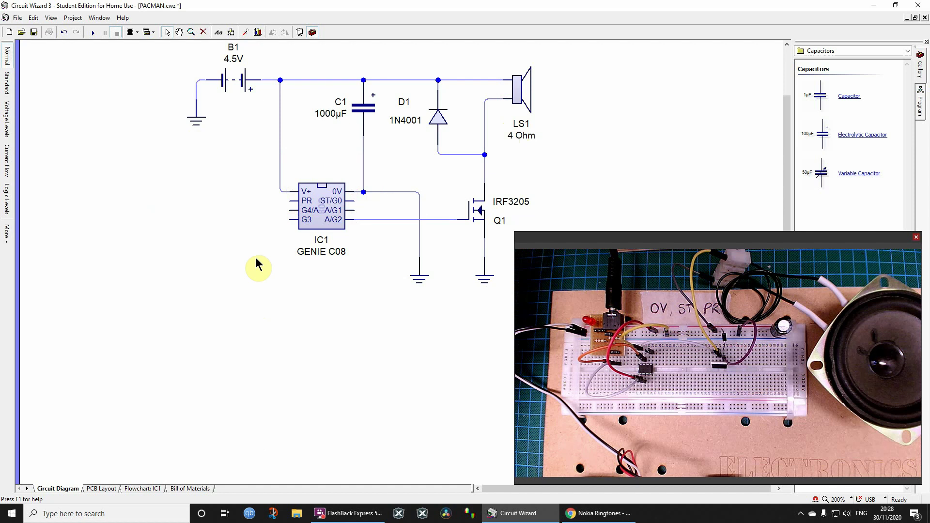
{"action": "key", "text": "ctrl+z"}
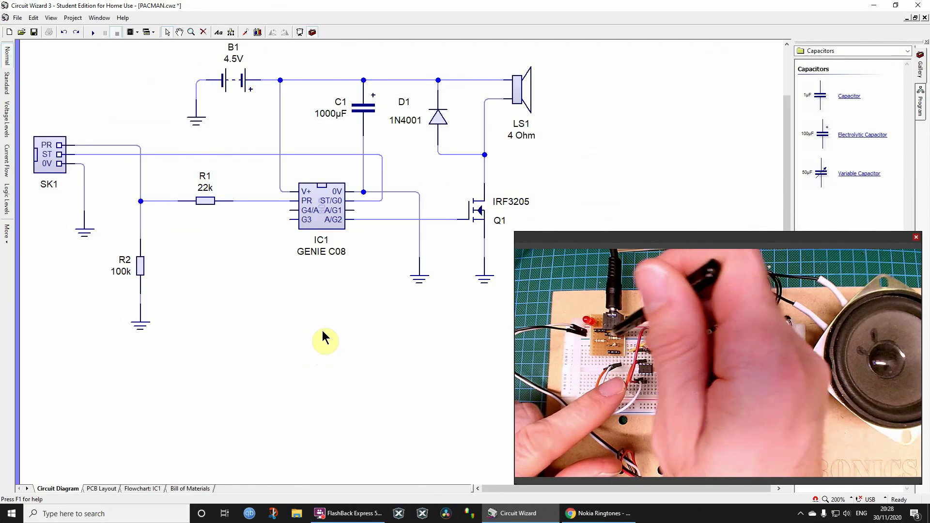
{"action": "left_click", "coordinate": [140, 266]}
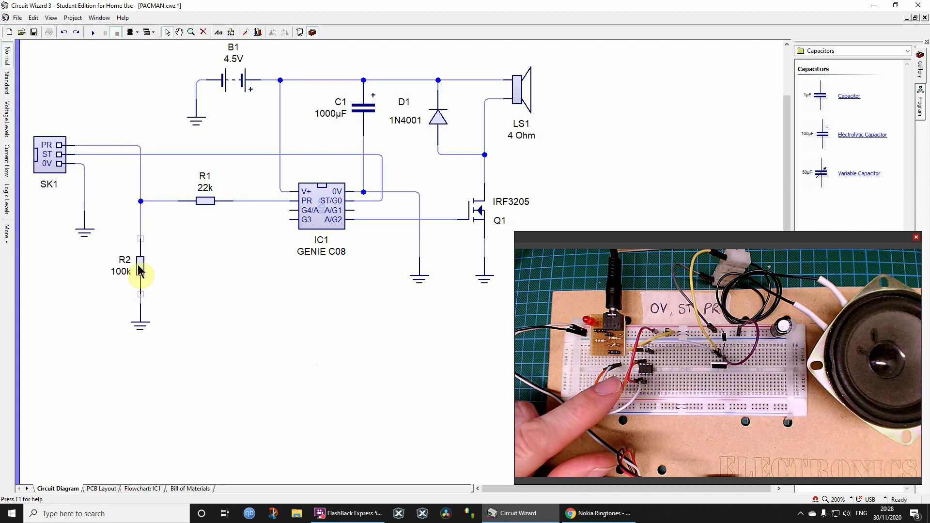
{"action": "left_click", "coordinate": [92, 160]}
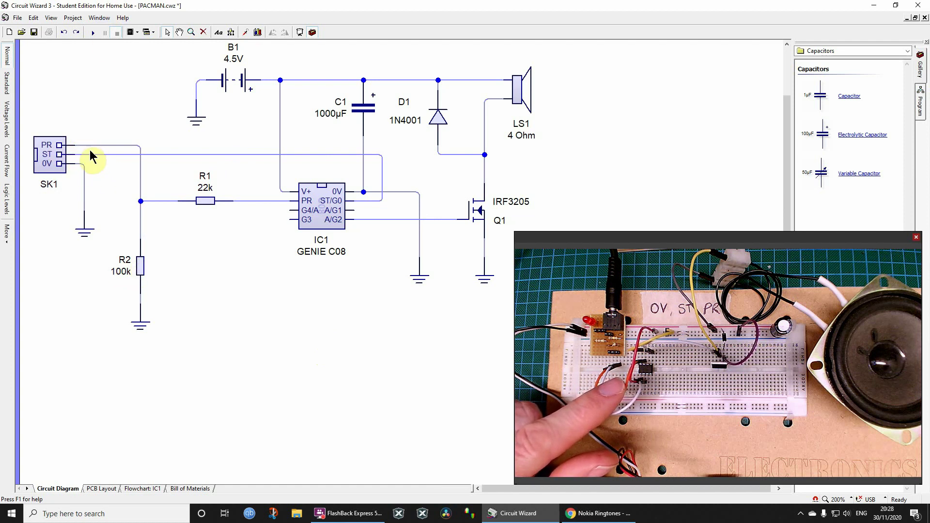
{"action": "left_click", "coordinate": [90, 236]}
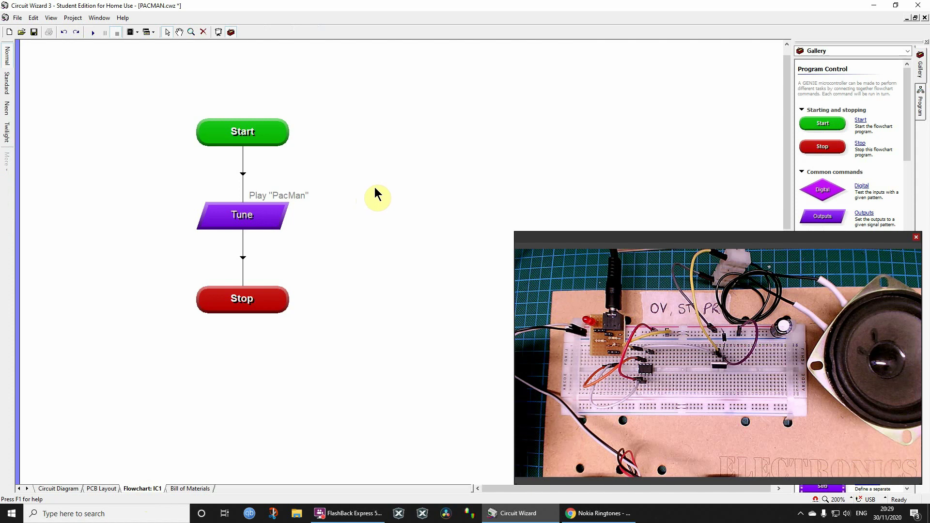
- Place a second Tune command on the IC1 flowchart and open its tune list, showing (No Tune)
{"action": "left_click", "coordinate": [375, 180]}
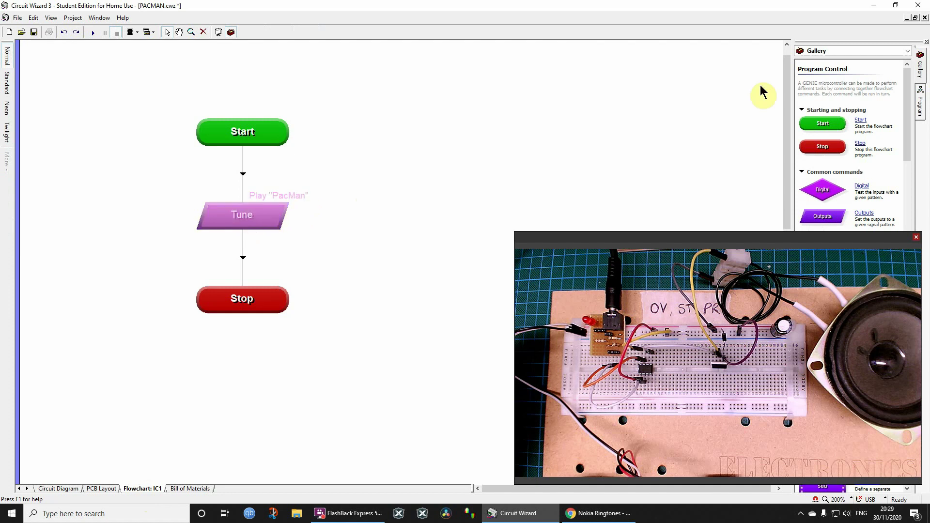
{"action": "left_click_drag", "start_coordinate": [820, 245], "coordinate": [640, 243]}
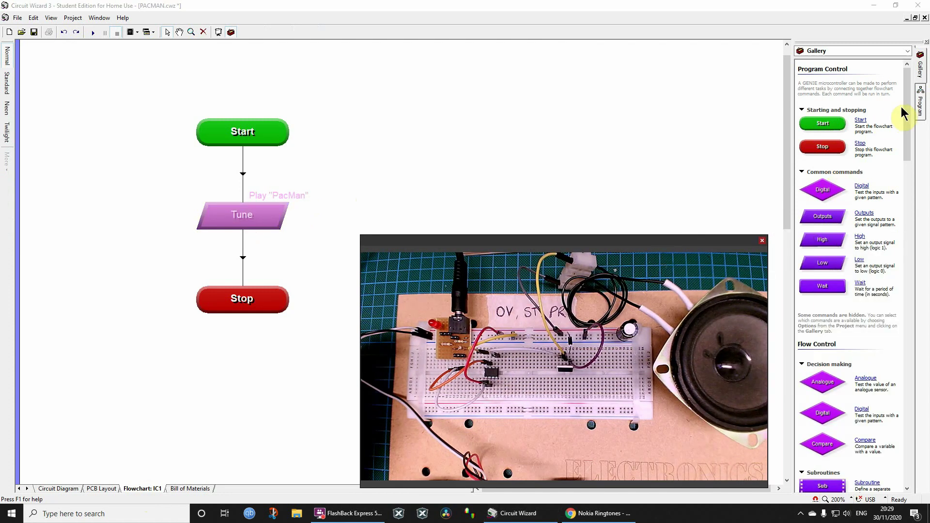
{"action": "left_click_drag", "start_coordinate": [903, 111], "coordinate": [922, 263]}
{"action": "left_click_drag", "start_coordinate": [831, 151], "coordinate": [454, 124]}
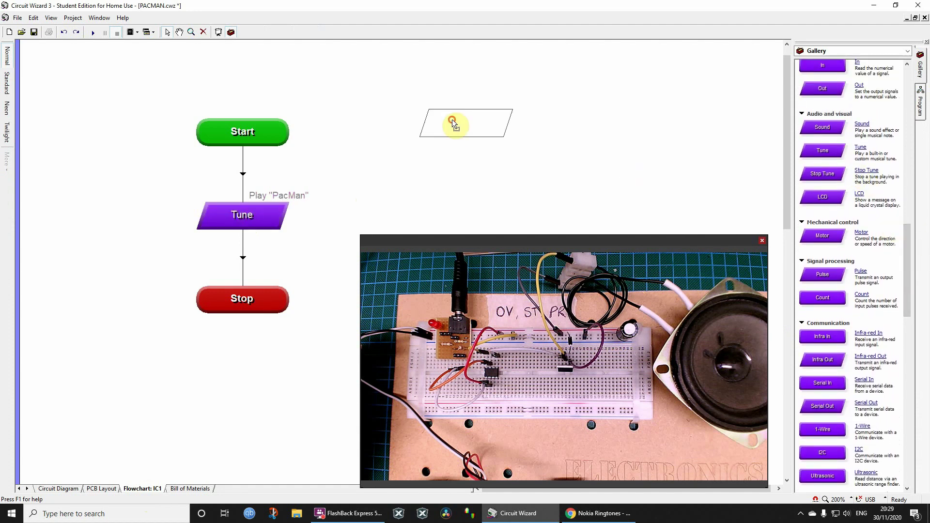
{"action": "left_click", "coordinate": [489, 121]}
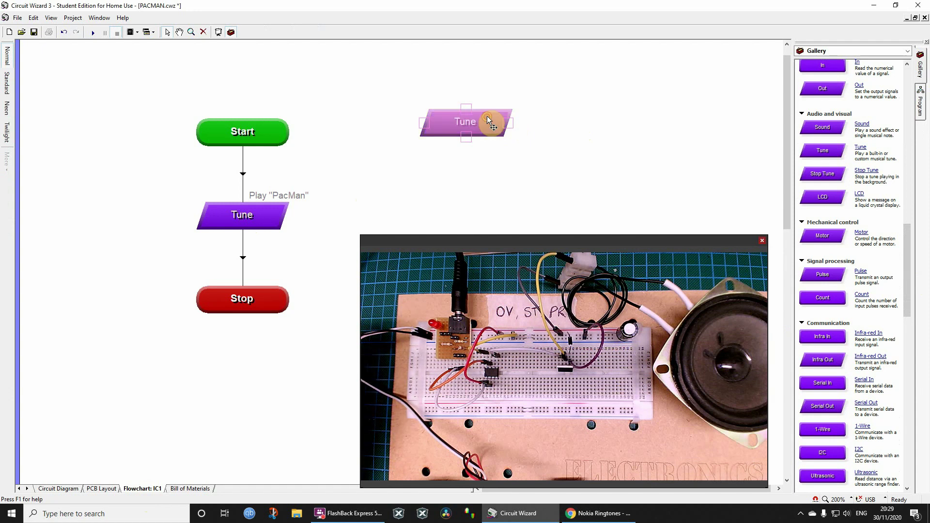
{"action": "double_click", "coordinate": [489, 121]}
{"action": "left_click_drag", "start_coordinate": [477, 173], "coordinate": [656, 70]}
{"action": "left_click", "coordinate": [665, 116]}
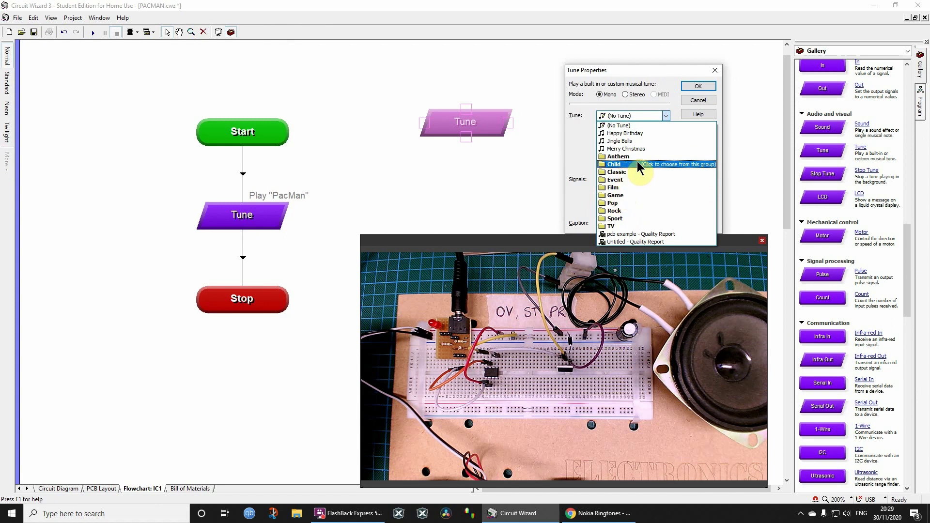
- Close the tune list and cancel the Import Tune dialog without choosing a file
{"action": "left_click", "coordinate": [534, 173]}
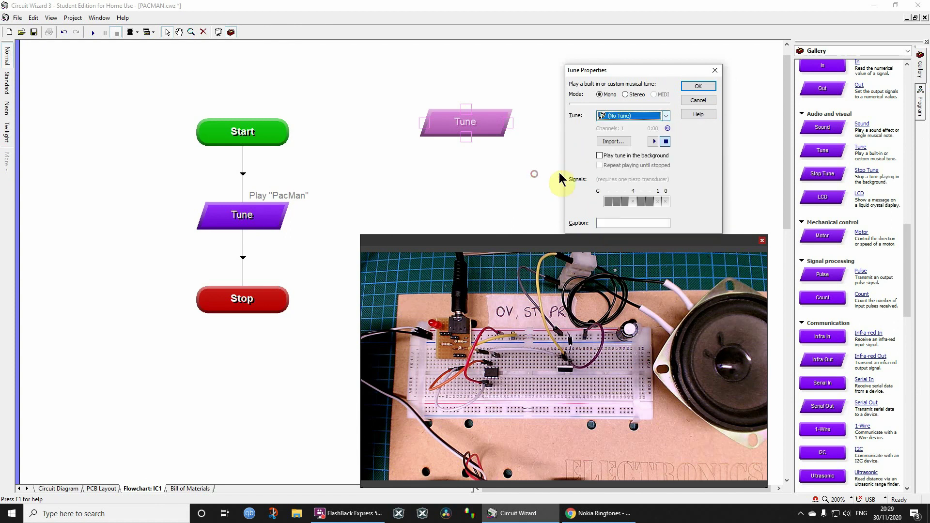
{"action": "left_click", "coordinate": [614, 141]}
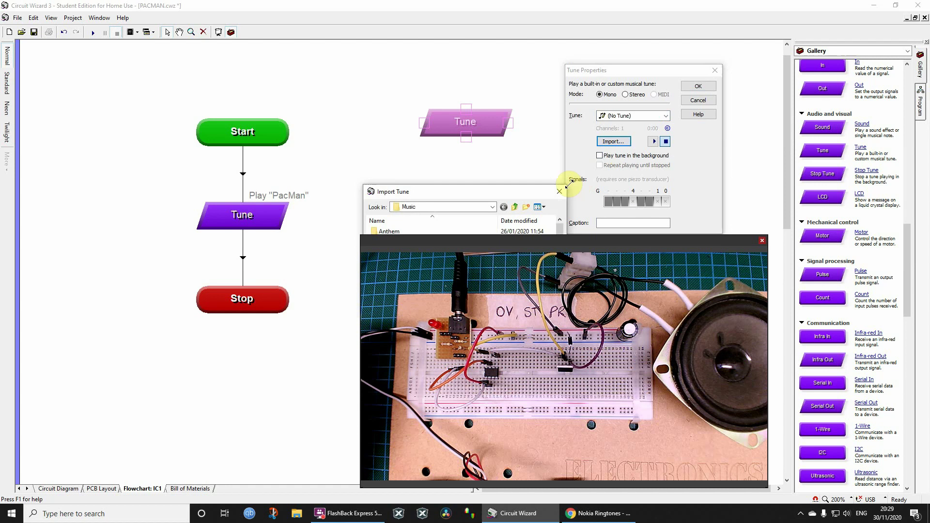
{"action": "left_click_drag", "start_coordinate": [714, 246], "coordinate": [816, 336]}
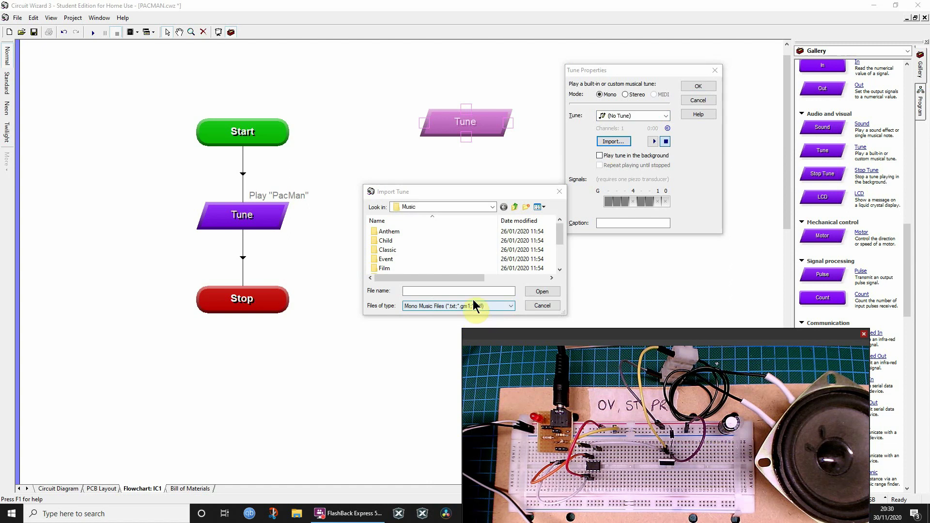
{"action": "left_click", "coordinate": [550, 306]}
- Bring the Nokia Ringtones web page to the front in Chrome
{"action": "left_click", "coordinate": [543, 334]}
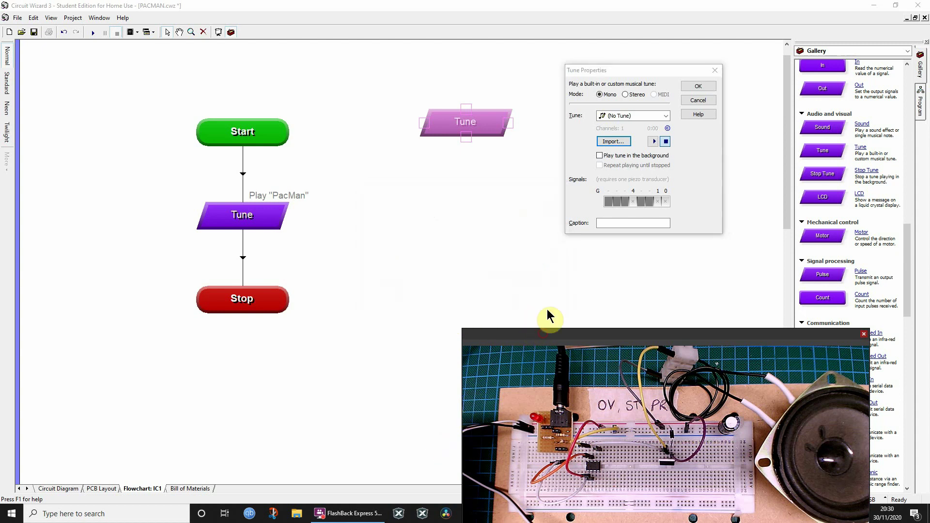
{"action": "left_click_drag", "start_coordinate": [545, 335], "coordinate": [565, 176]}
{"action": "left_click", "coordinate": [605, 514]}
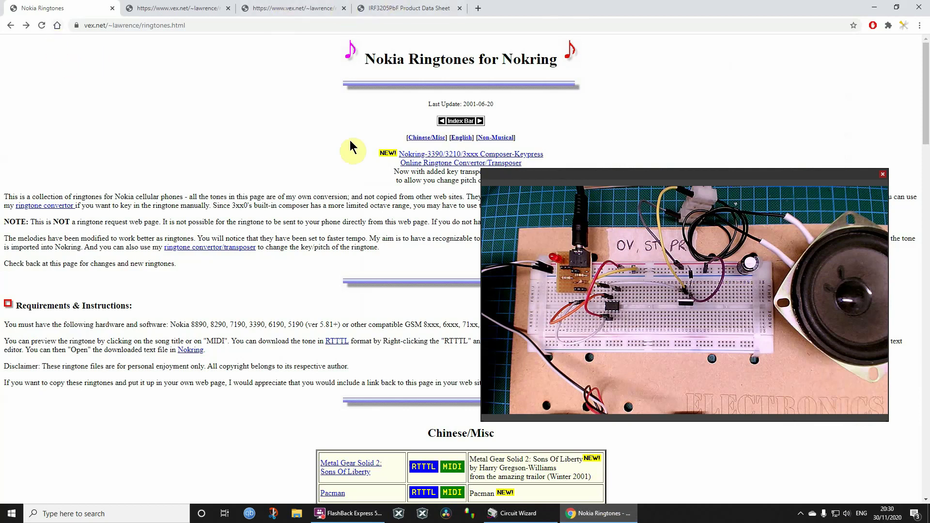
- Scroll the ringtones page to the Chinese/Misc table and open Love Call's RTTTL text
{"action": "left_click_drag", "start_coordinate": [650, 181], "coordinate": [705, 129]}
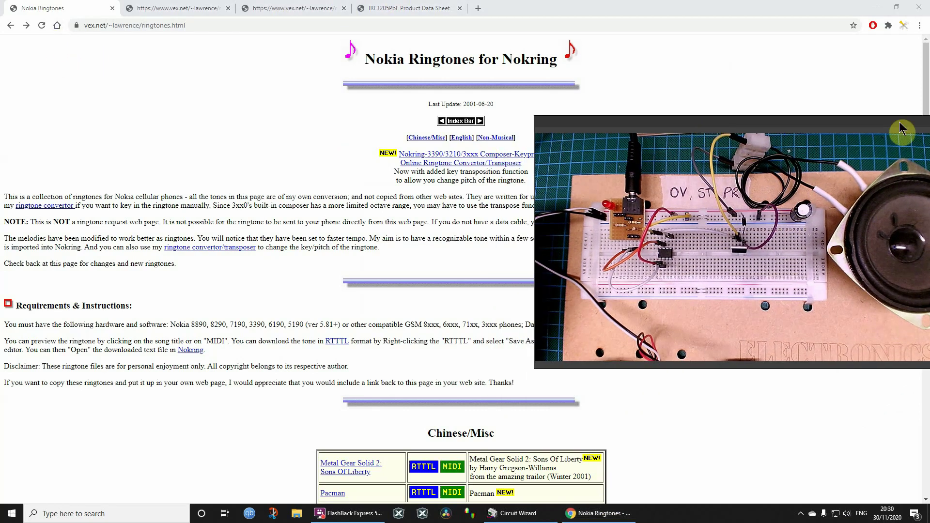
{"action": "left_click", "coordinate": [901, 129]}
{"action": "scroll", "coordinate": [577, 214], "scroll_direction": "down", "scroll_amount": 7}
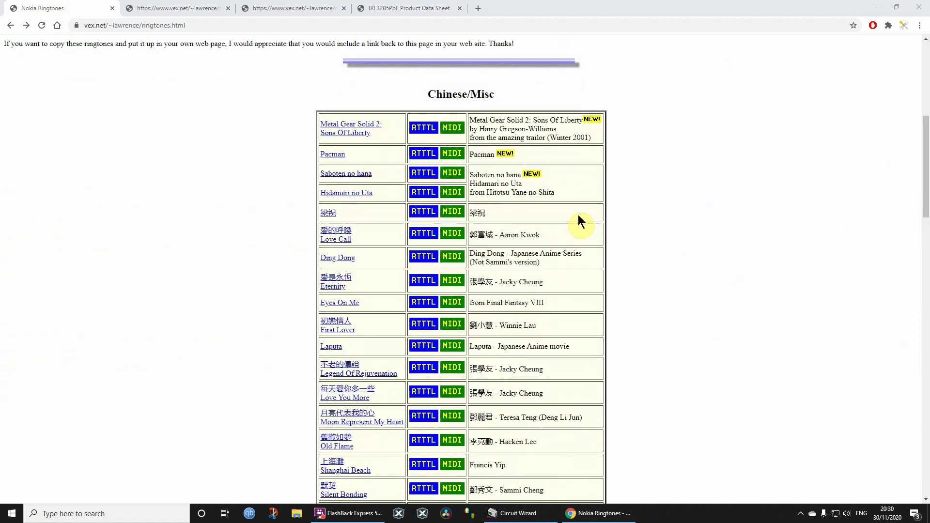
{"action": "right_click", "coordinate": [417, 259]}
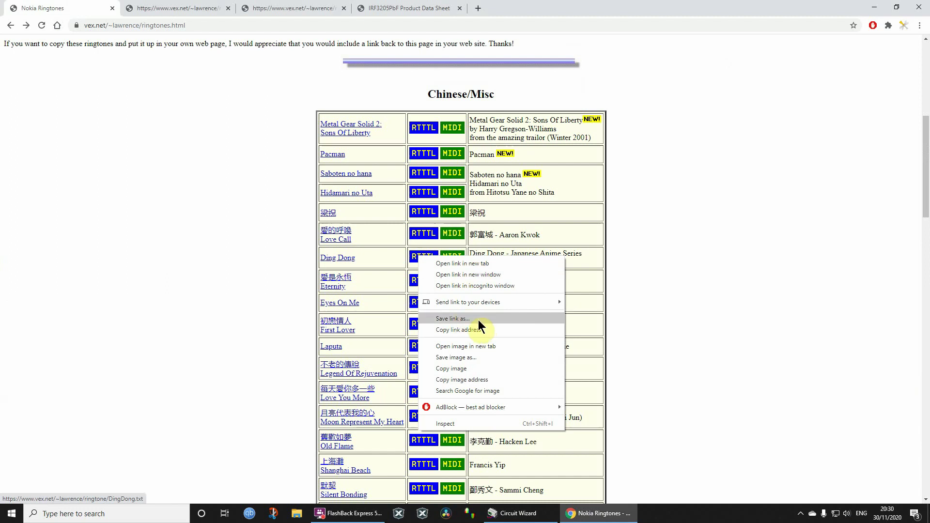
{"action": "left_click", "coordinate": [757, 289]}
{"action": "left_click", "coordinate": [424, 234]}
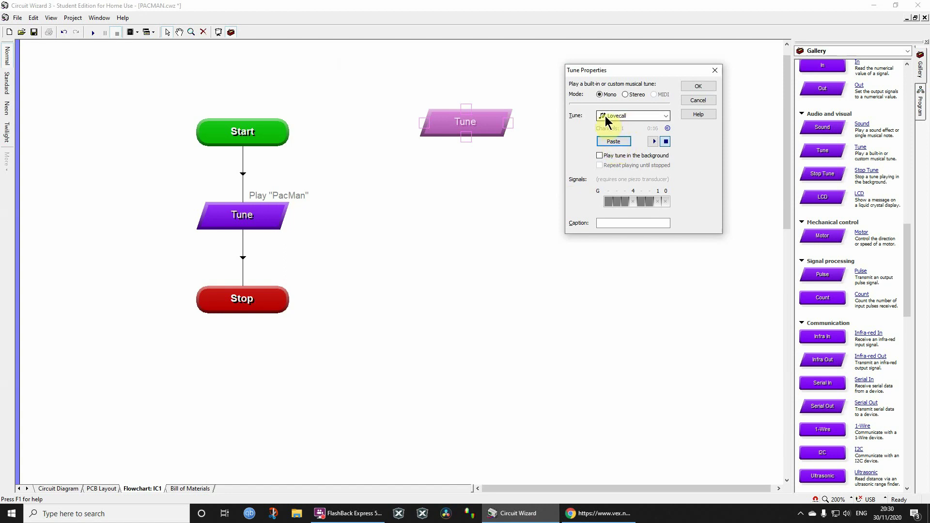
- Cancel the new Tune command's properties and open the original PacMan Tune command's settings
{"action": "left_click", "coordinate": [702, 99]}
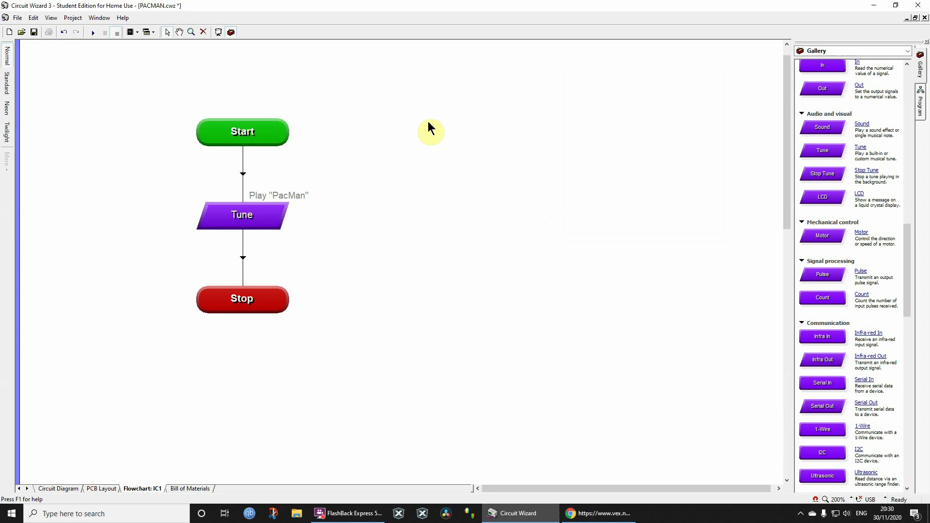
{"action": "double_click", "coordinate": [250, 213]}
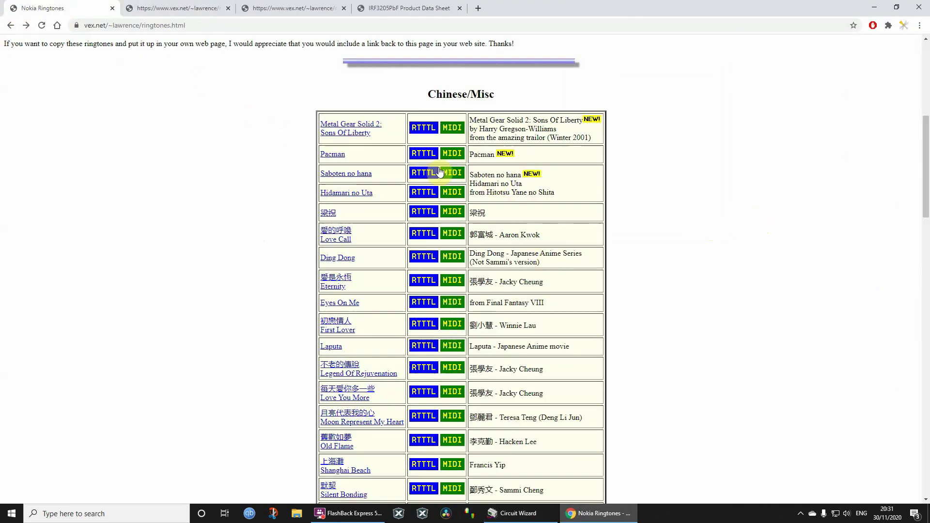
- Scroll down the ringtones page and open the Laputa ringtone's RTTTL text
{"action": "scroll", "coordinate": [580, 317], "scroll_direction": "down", "scroll_amount": 3}
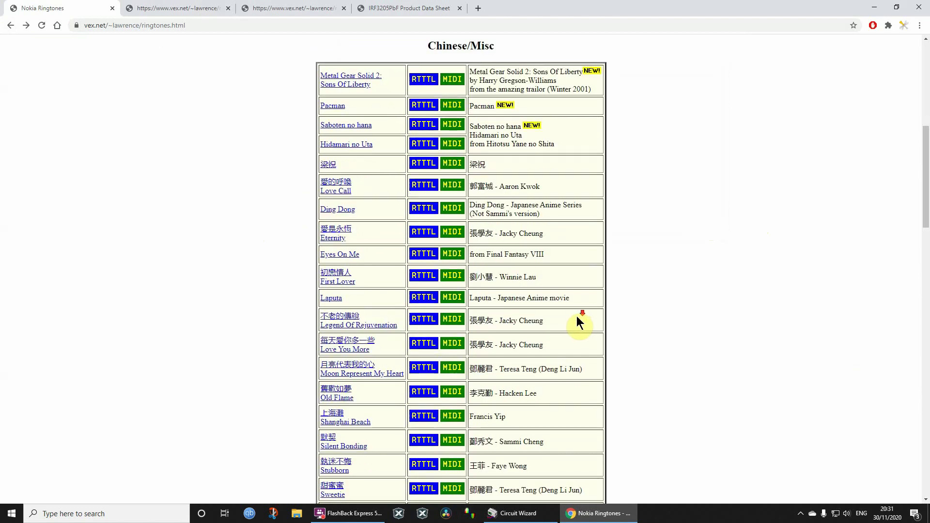
{"action": "left_click", "coordinate": [415, 198]}
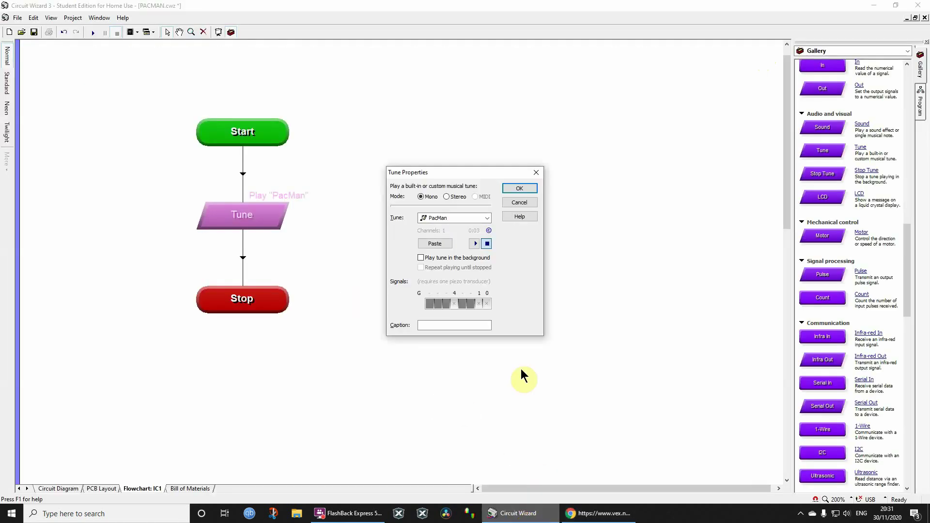
- Paste the copied Laputa ringtone over PacMan in Tune Properties and confirm with OK
{"action": "left_click", "coordinate": [435, 245]}
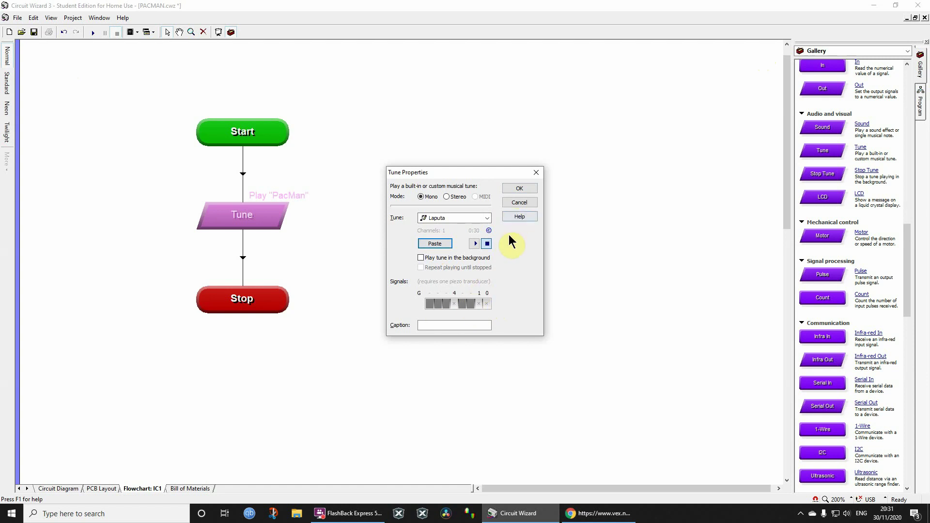
{"action": "left_click", "coordinate": [518, 191]}
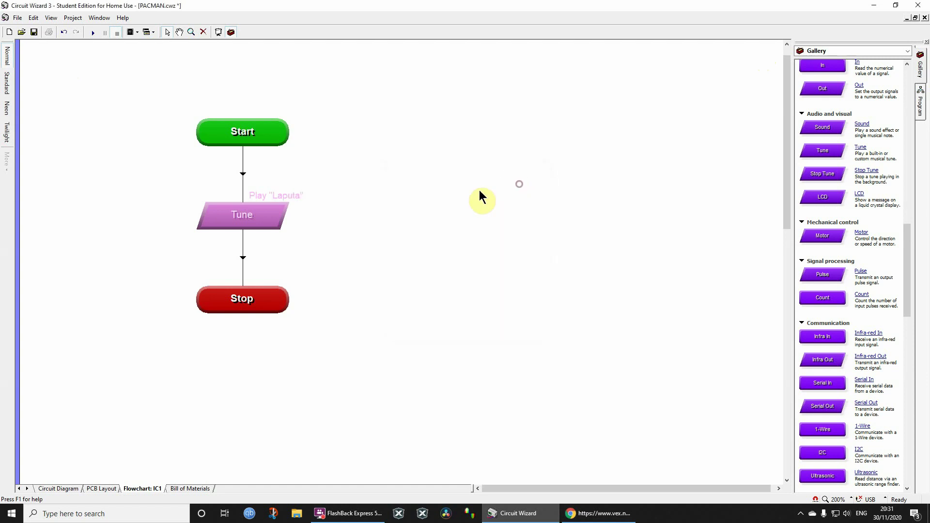
- Reconfigure IC1's Program Settings so G2 becomes an output, giving 1 input and 4 outputs
{"action": "left_click", "coordinate": [64, 489]}
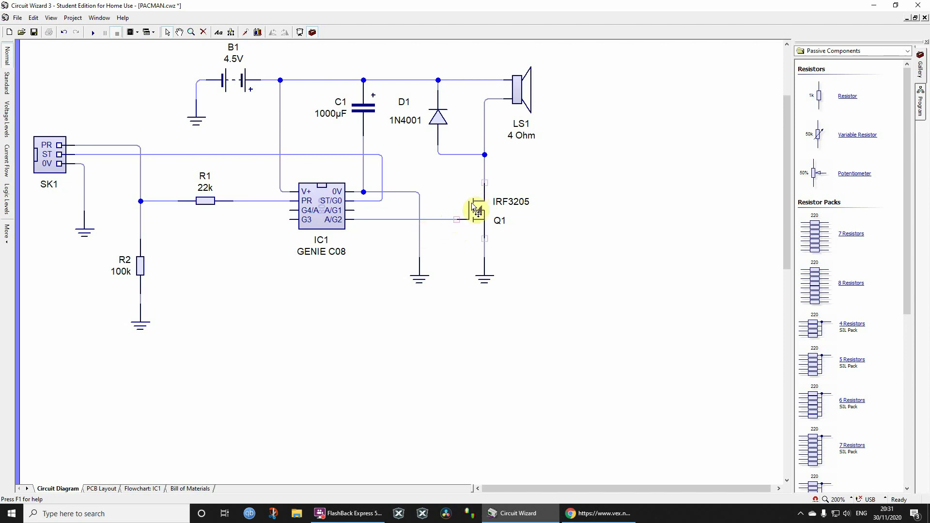
{"action": "left_click", "coordinate": [341, 223]}
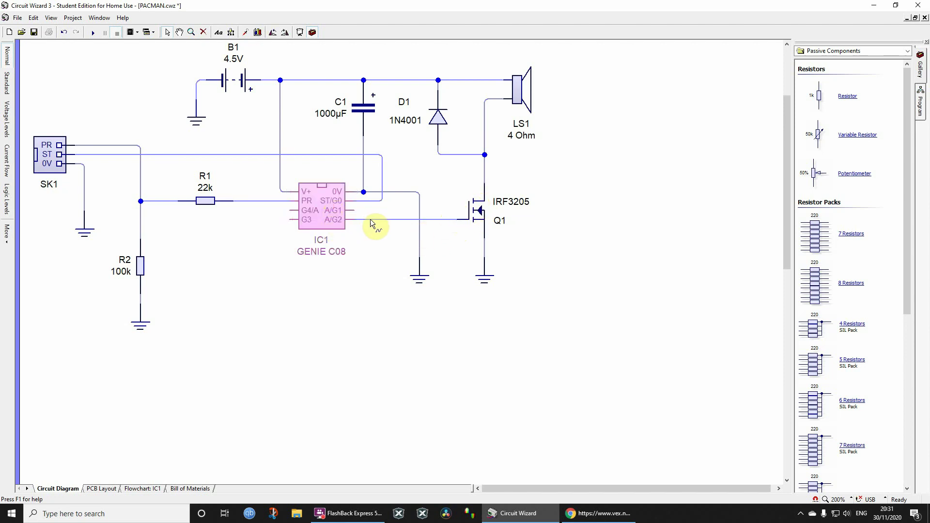
{"action": "left_click", "coordinate": [132, 33]}
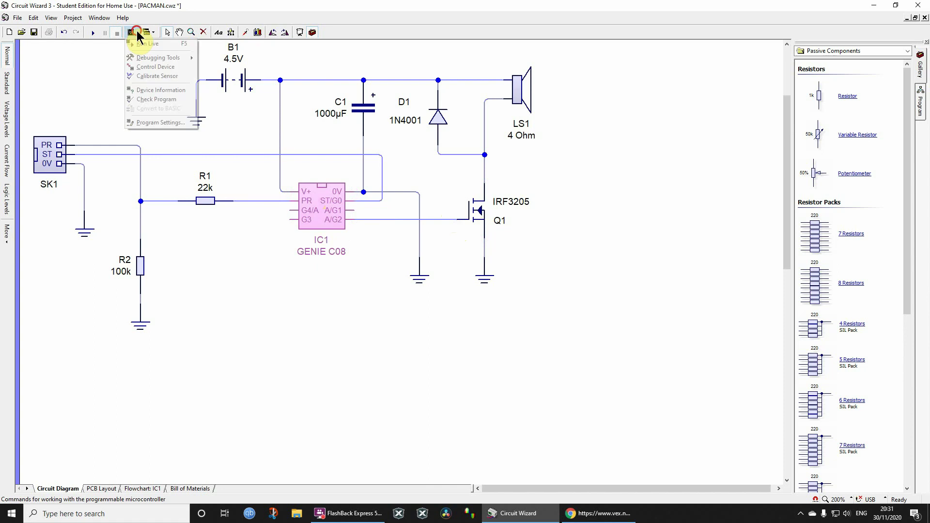
{"action": "left_click", "coordinate": [160, 123]}
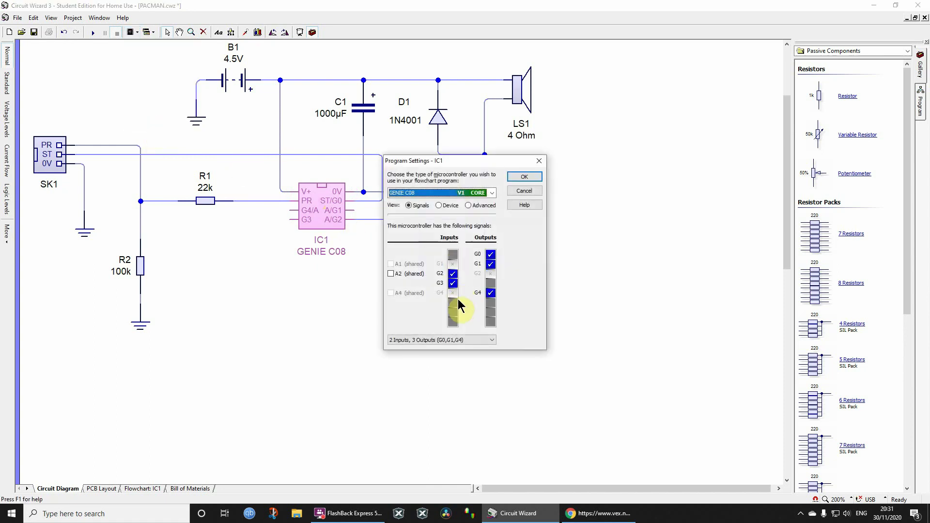
{"action": "left_click", "coordinate": [453, 284]}
{"action": "left_click", "coordinate": [453, 275]}
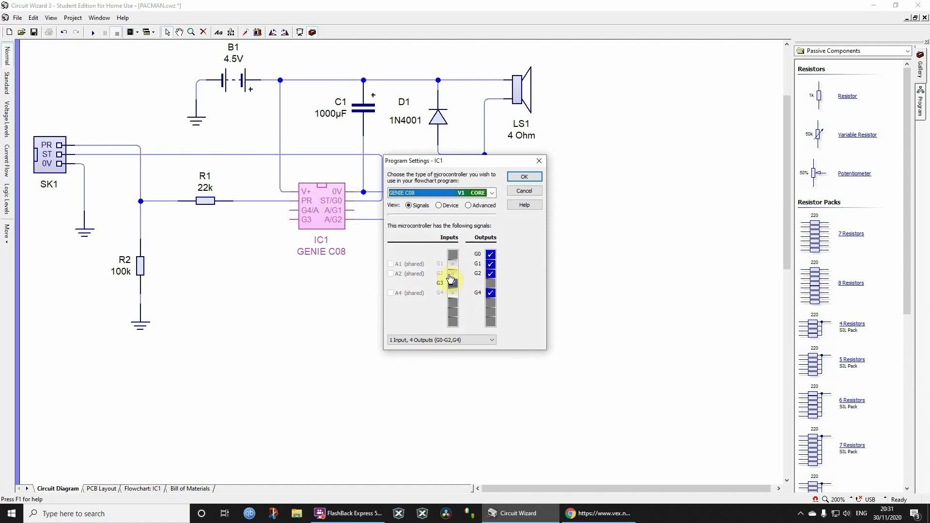
{"action": "left_click", "coordinate": [533, 178]}
- Set the Laputa Tune command to play on output signal G2
{"action": "left_click", "coordinate": [154, 489]}
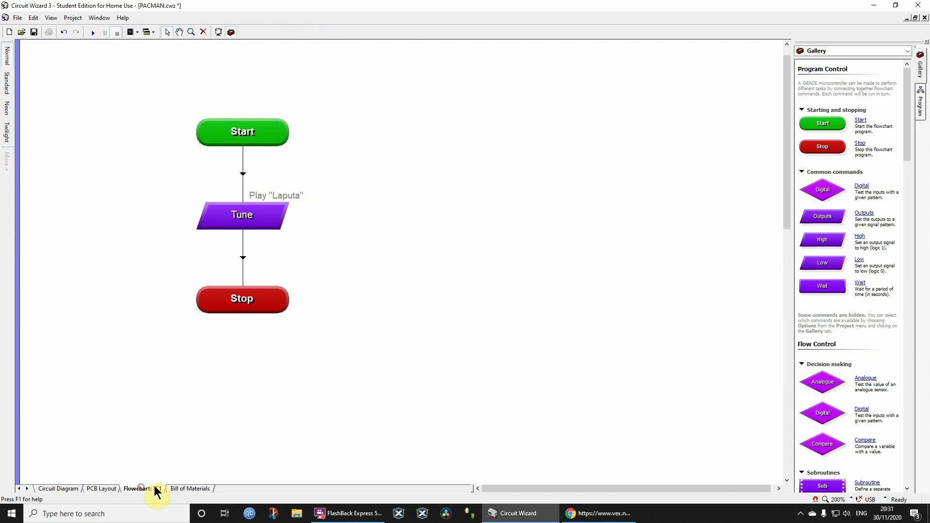
{"action": "left_click", "coordinate": [307, 399]}
{"action": "double_click", "coordinate": [263, 215]}
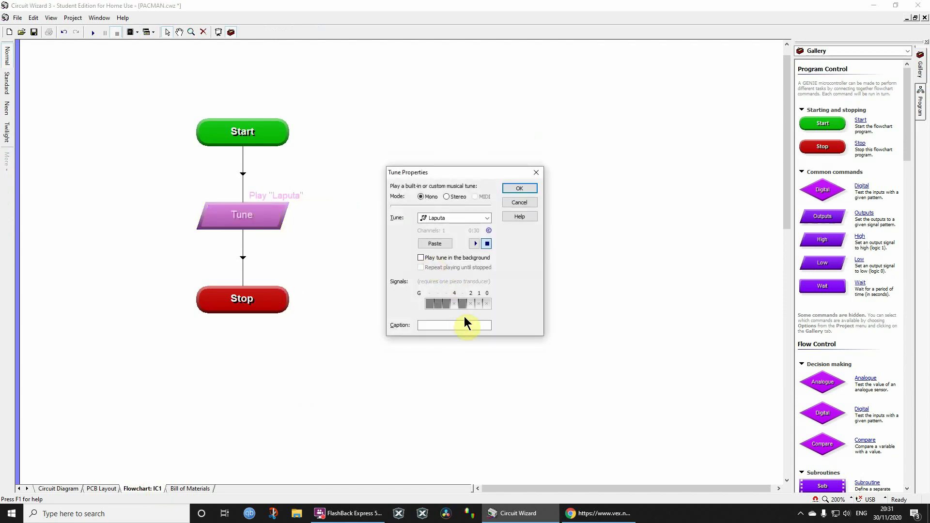
{"action": "left_click", "coordinate": [472, 303]}
{"action": "left_click", "coordinate": [521, 188]}
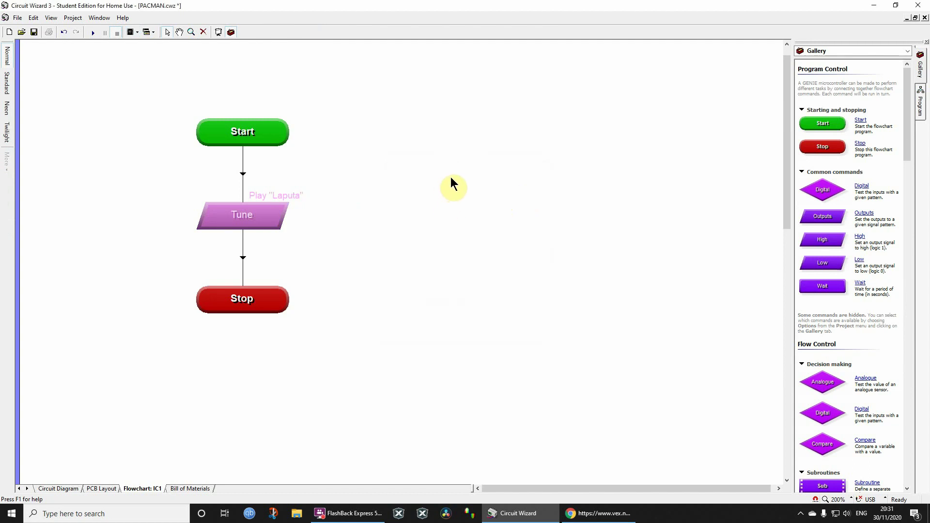
- Control the GENIE C08 in 1 Input, 4 Outputs mode, toggling output G2 on then off
{"action": "left_click", "coordinate": [922, 103]}
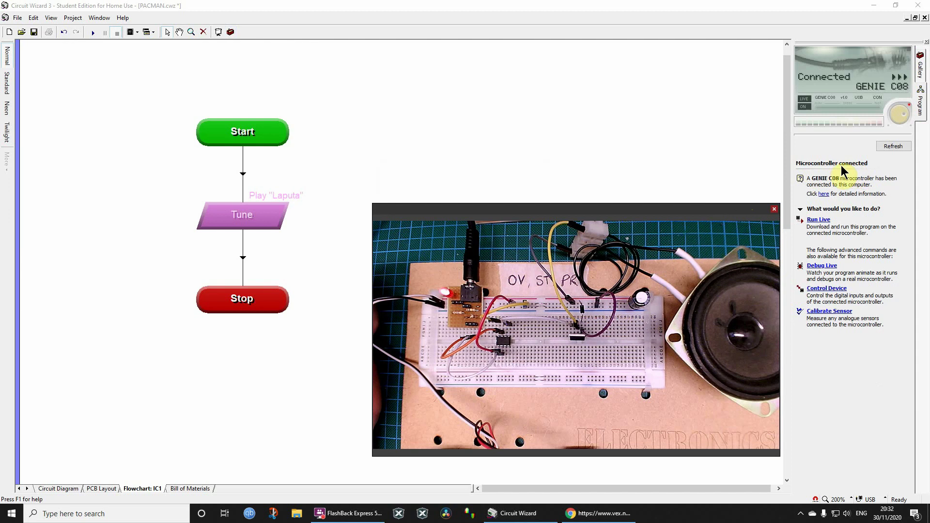
{"action": "left_click", "coordinate": [822, 289]}
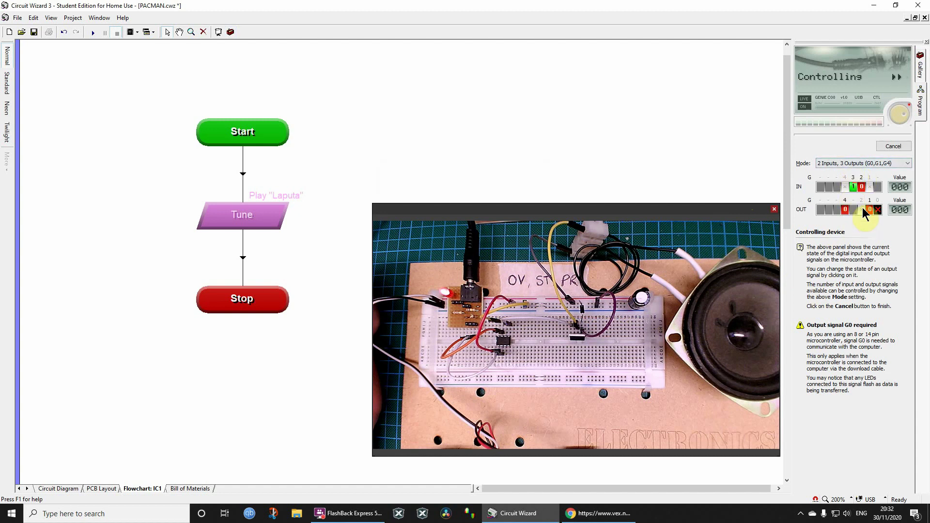
{"action": "left_click", "coordinate": [830, 164]}
{"action": "left_click", "coordinate": [852, 172]}
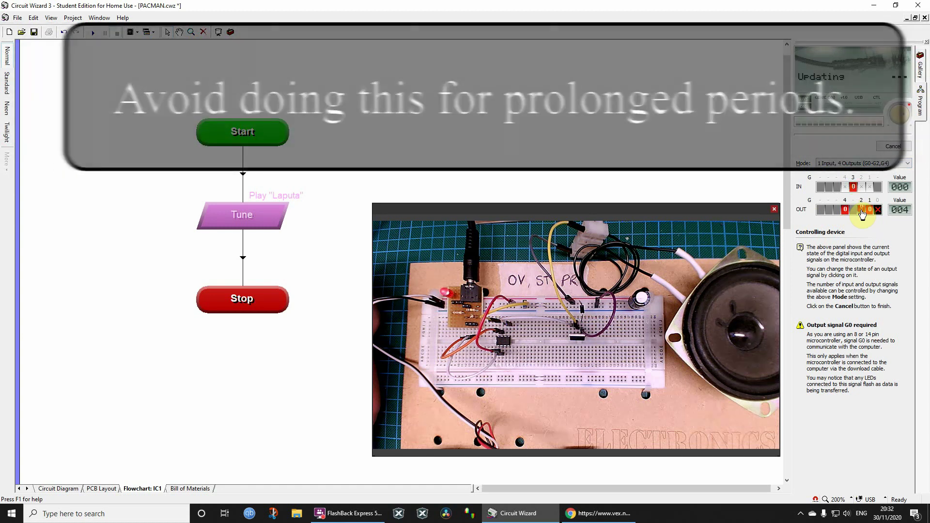
{"action": "left_click", "coordinate": [862, 211]}
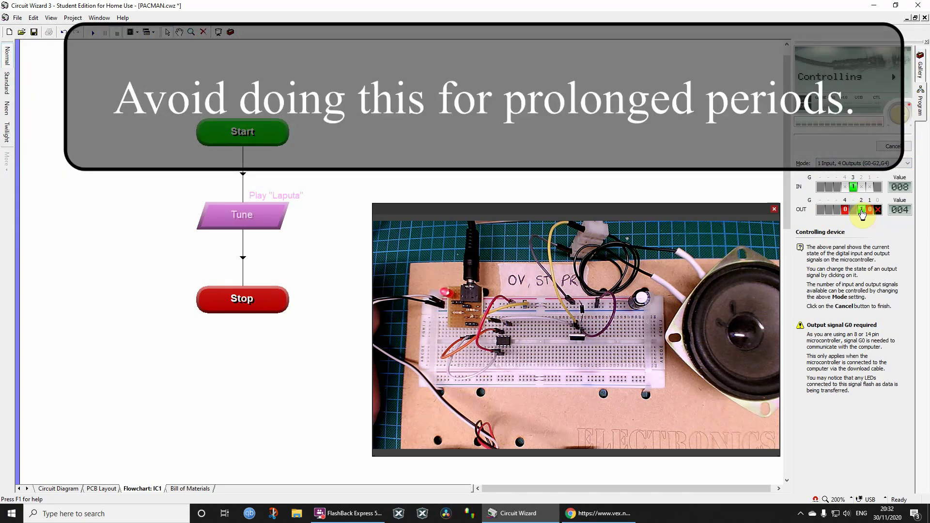
{"action": "left_click", "coordinate": [862, 211]}
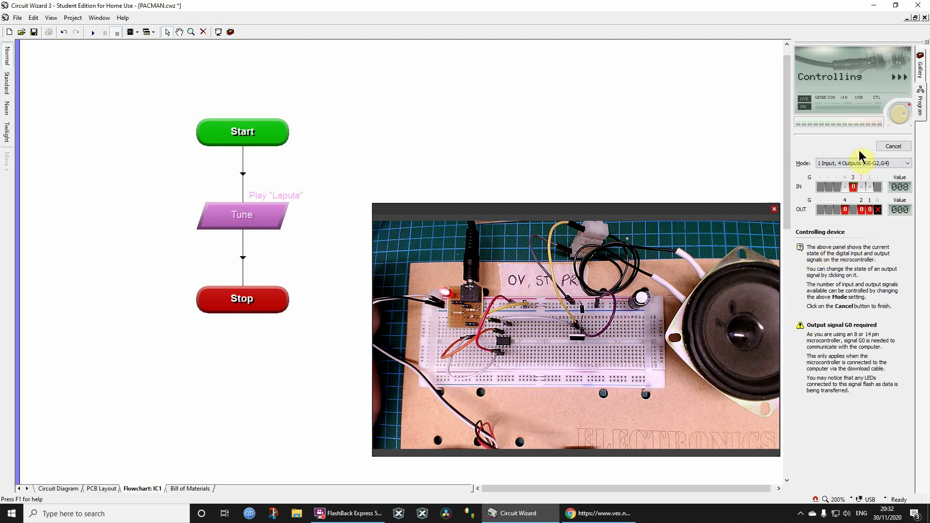
{"action": "left_click", "coordinate": [894, 146]}
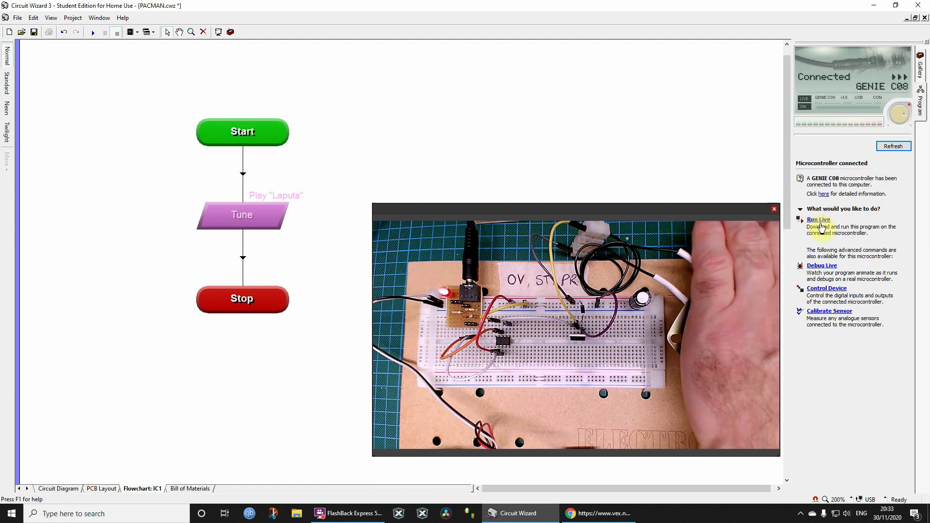
- Download and run the Laputa program live on the GENIE C08, then stop it
{"action": "left_click", "coordinate": [822, 221]}
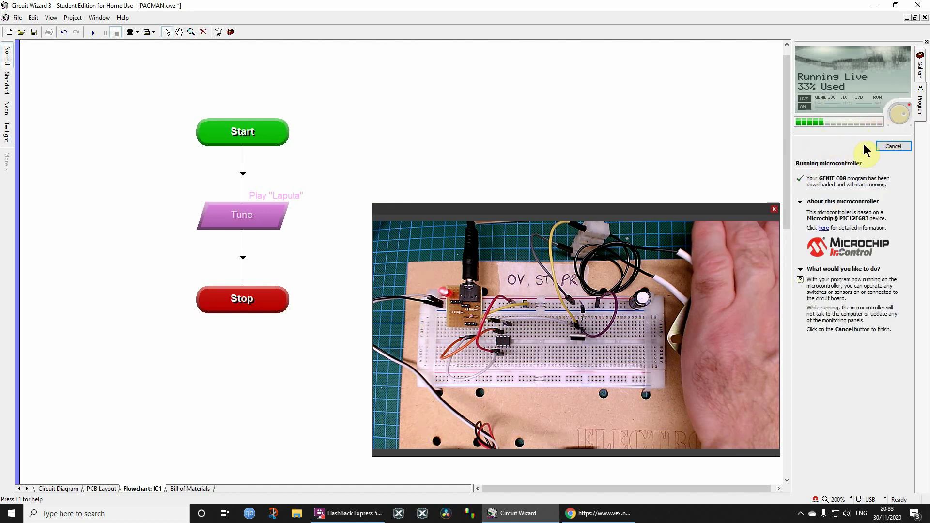
{"action": "left_click", "coordinate": [894, 146]}
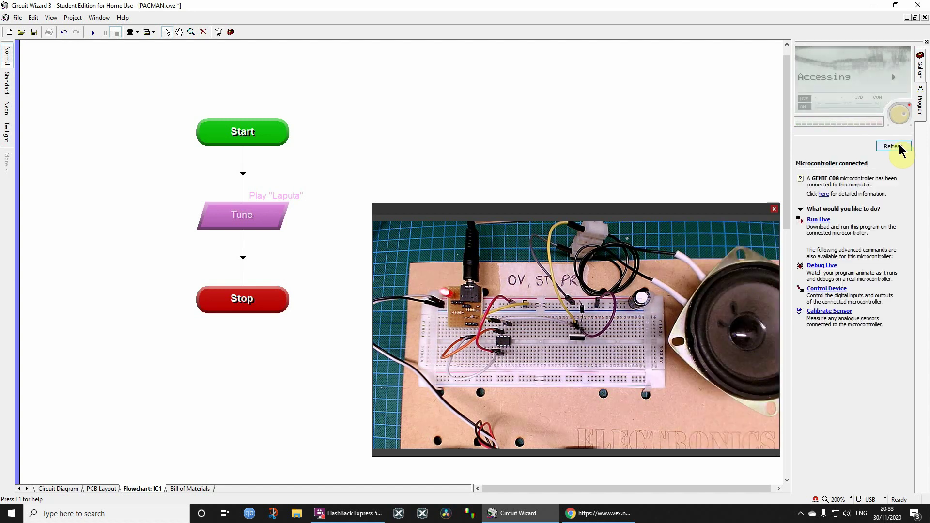